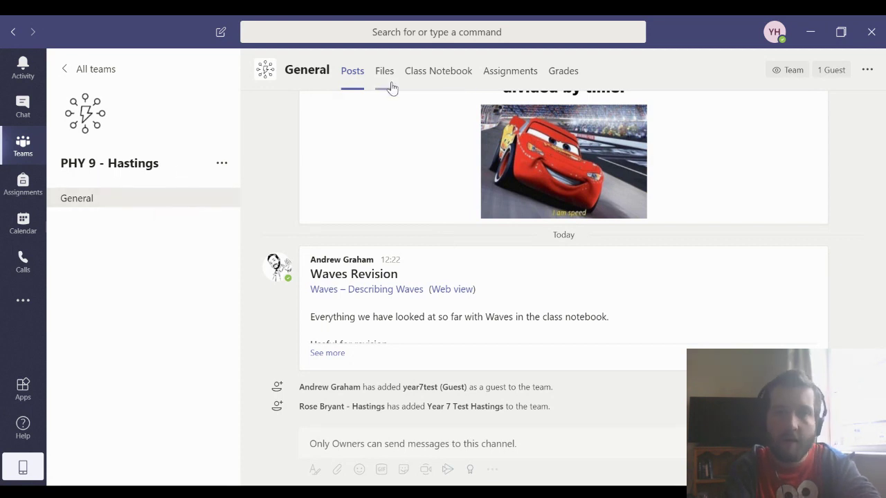
# - Open the PHY 9 - Hastings team's Class Notebook tab in the General channel
pyautogui.click(427, 80)
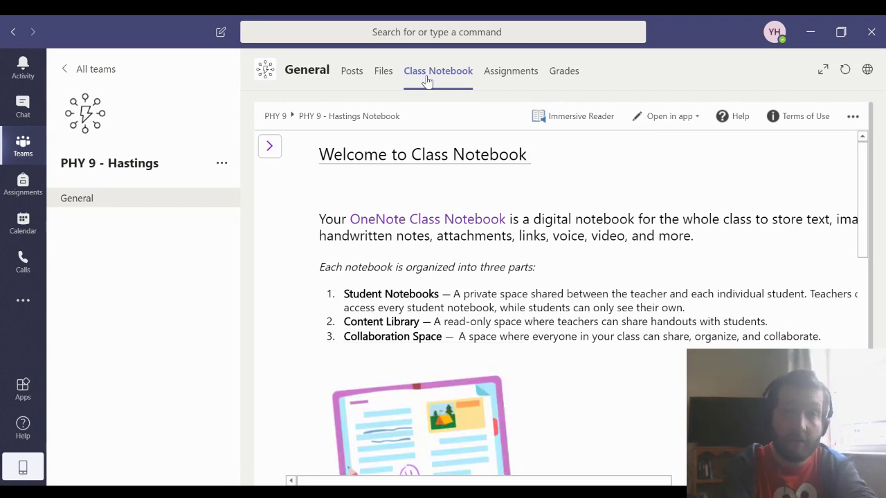
# - Expand _Content Library and open the Waves section's Describing Waves page
pyautogui.click(270, 147)
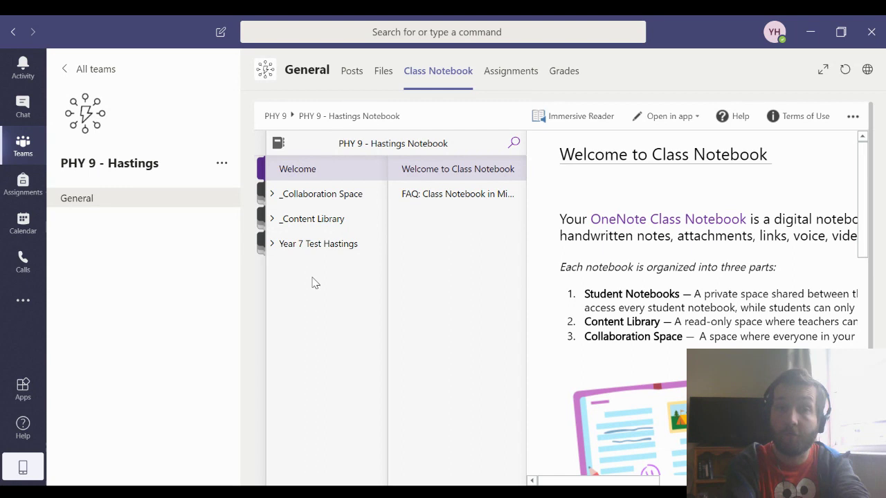
pyautogui.click(312, 224)
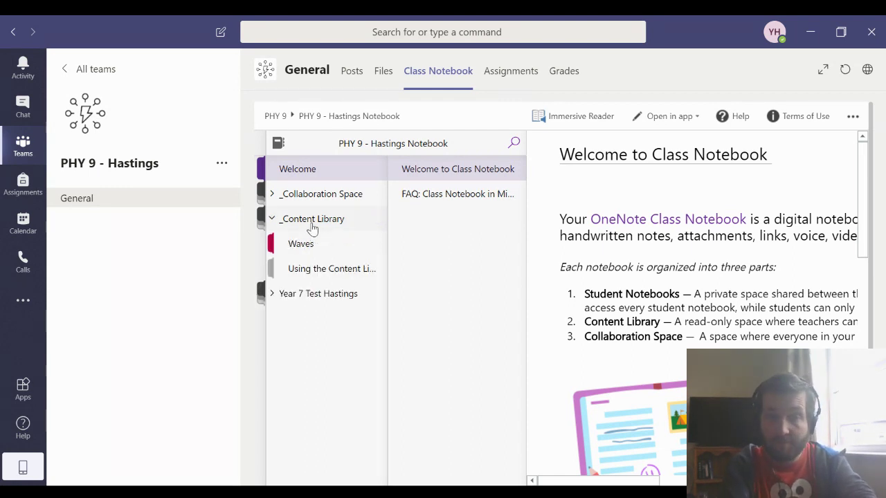
pyautogui.click(303, 247)
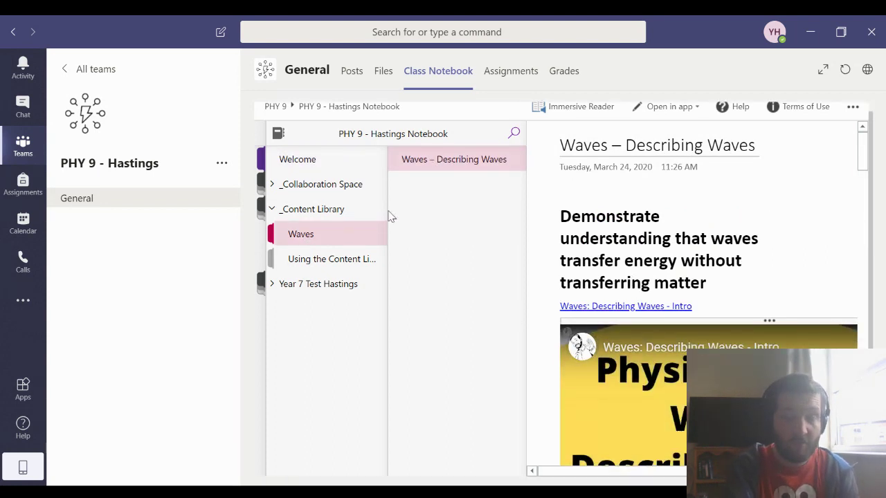
# - Widen the Waves page to scroll through its embedded videos, then bring the section lists back
pyautogui.click(862, 161)
pyautogui.moveTo(862, 172); pyautogui.dragTo(882, 145)
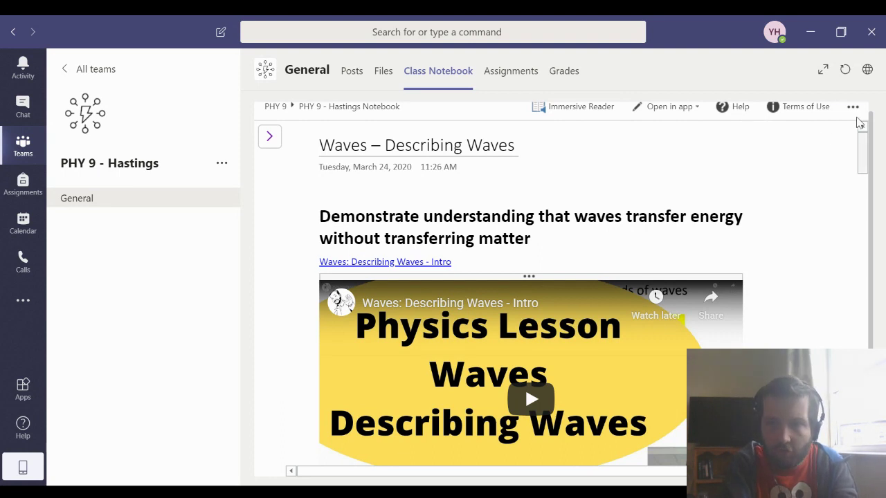
pyautogui.moveTo(862, 148); pyautogui.dragTo(863, 186)
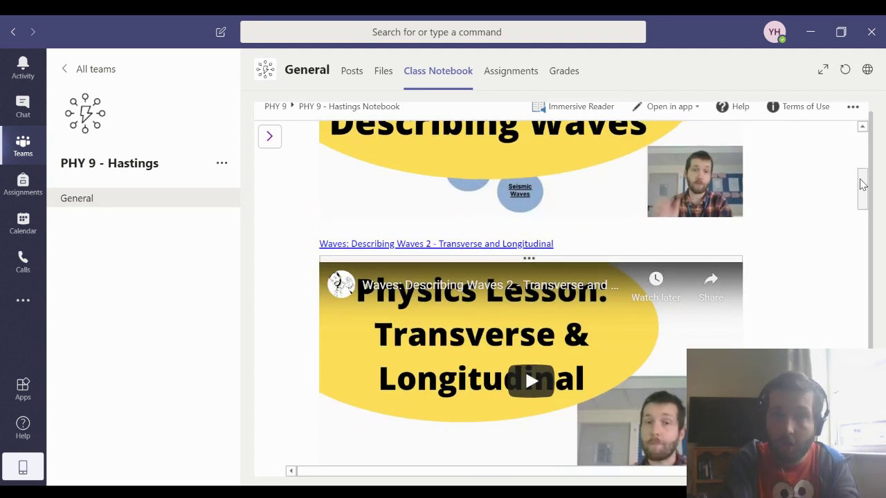
pyautogui.click(270, 140)
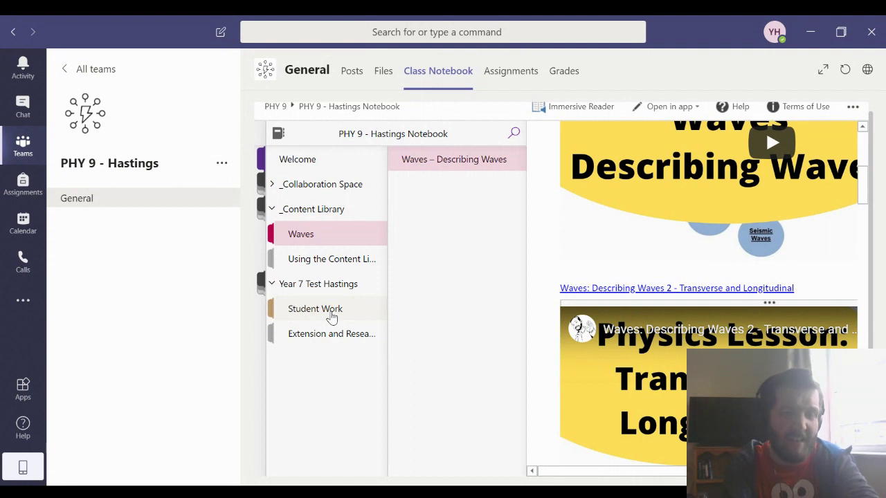
# - Add a new page to the Student Work section
pyautogui.click(332, 315)
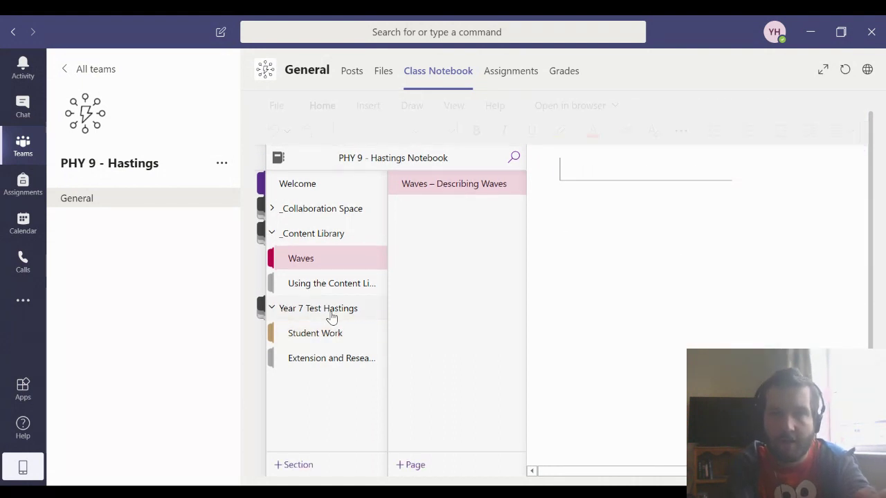
pyautogui.click(583, 181)
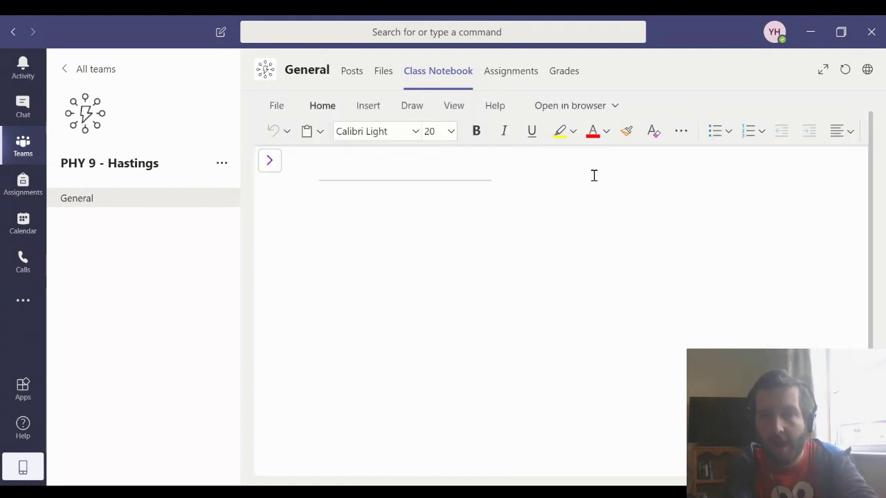
pyautogui.click(270, 161)
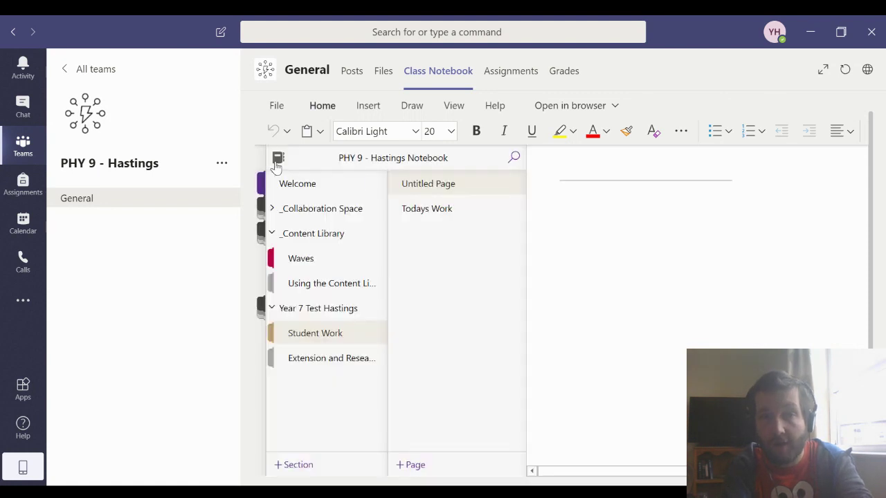
pyautogui.rightClick(408, 250)
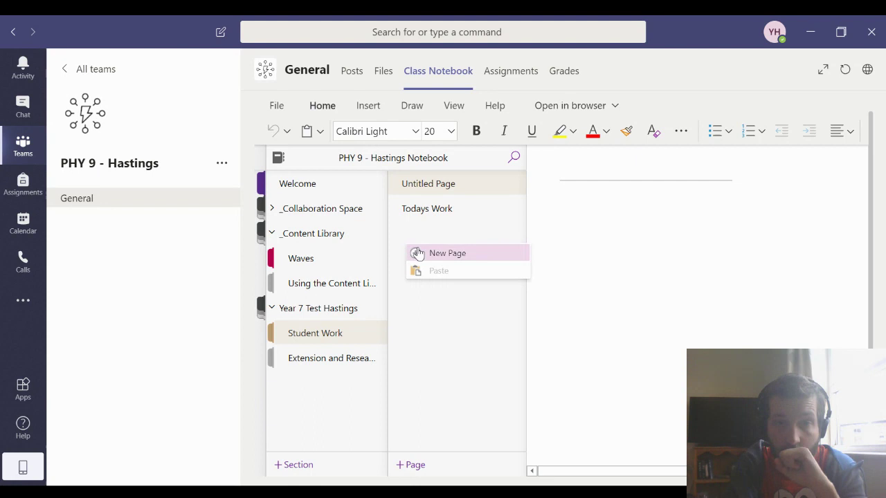
pyautogui.click(424, 255)
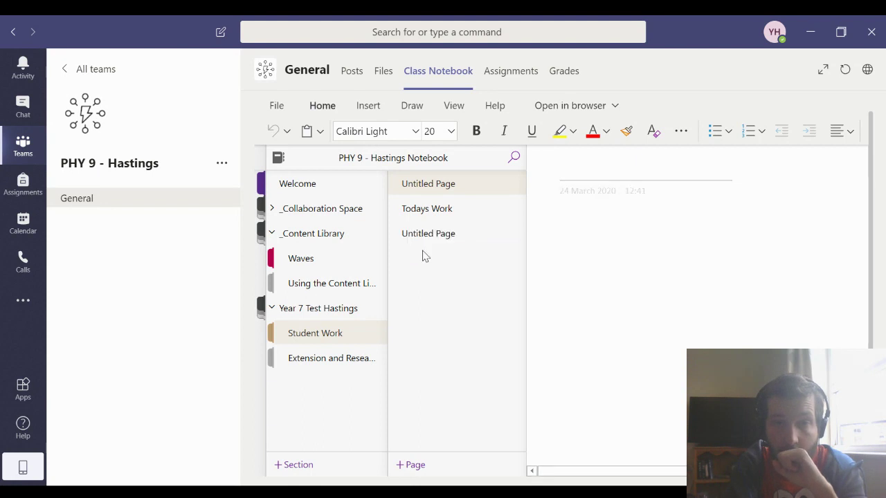
# - Title the new page 'Todays project'
pyautogui.click(577, 182)
pyautogui.write('Totad')
pyautogui.press('BackSpace')
pyautogui.press('BackSpace')
pyautogui.press('BackSpace')
pyautogui.write('days project')
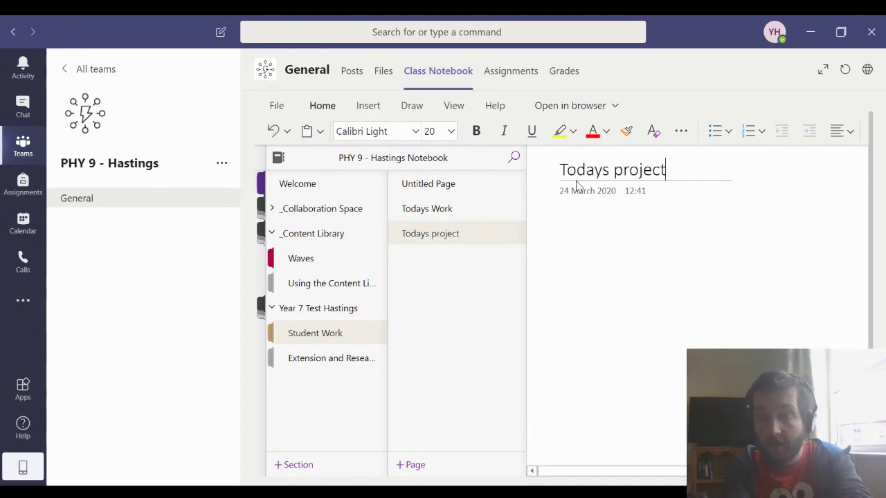
# - Write 'Here is my work it is about todays project!!!' in the page body
pyautogui.click(610, 240)
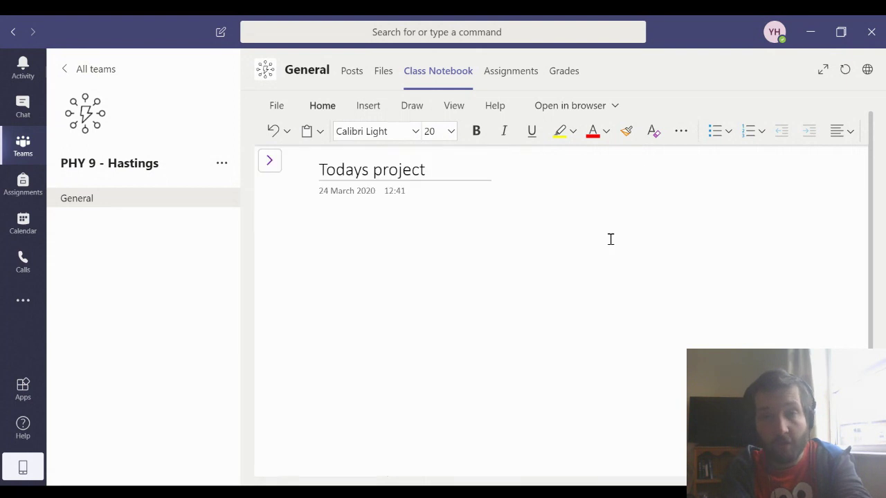
pyautogui.click(514, 236)
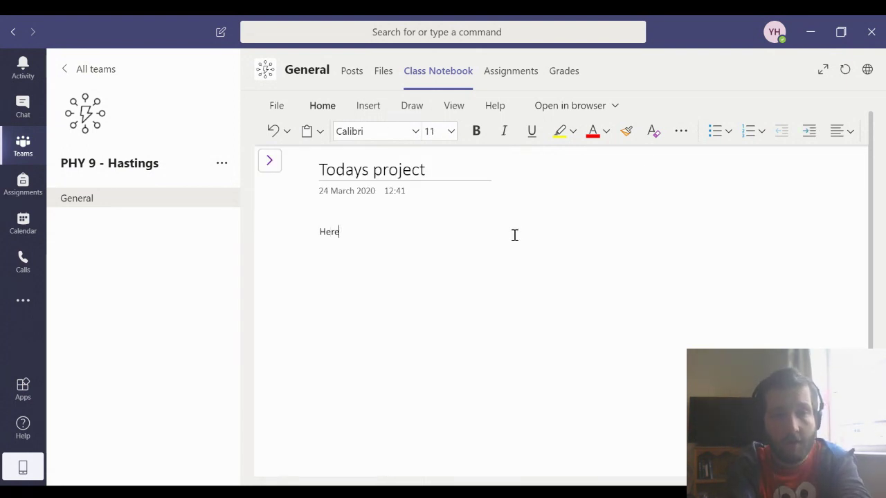
pyautogui.write('Here is my work it ')
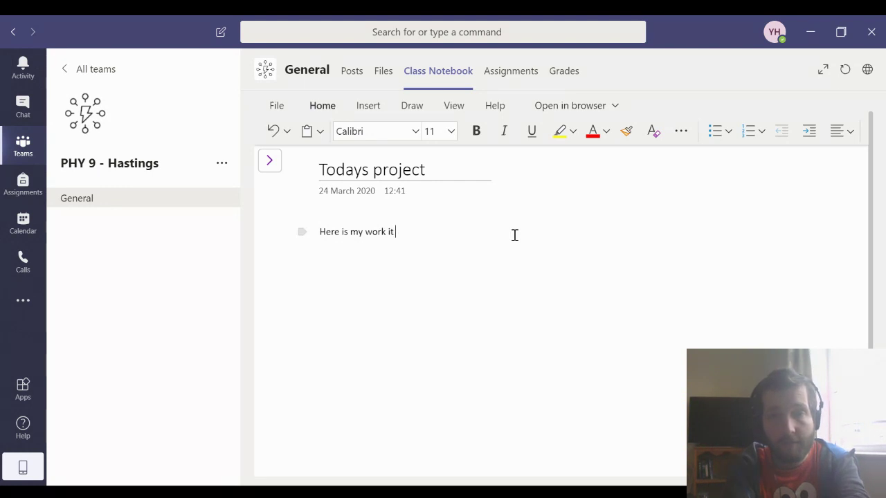
pyautogui.write('is about todays project.!!')
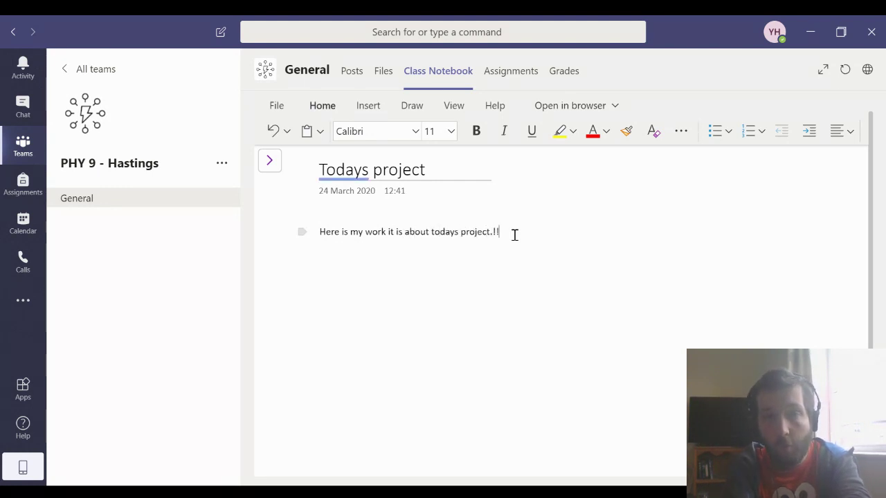
pyautogui.press('BackSpace')
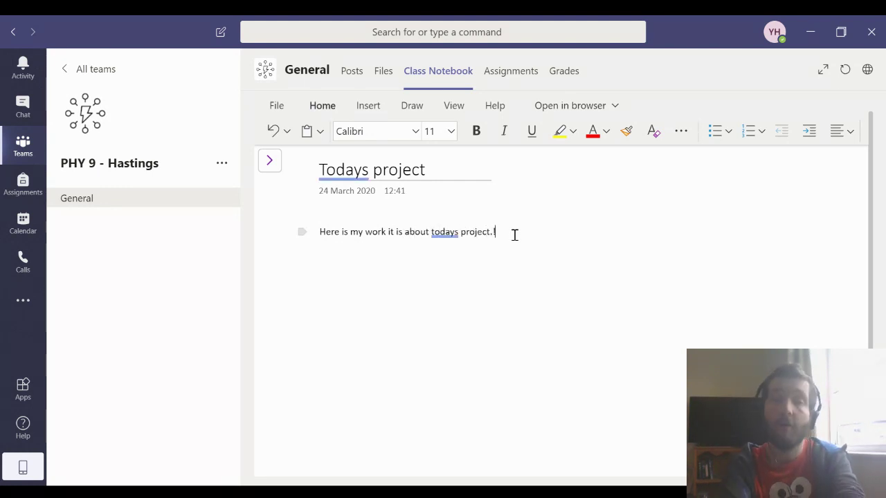
pyautogui.write('!!')
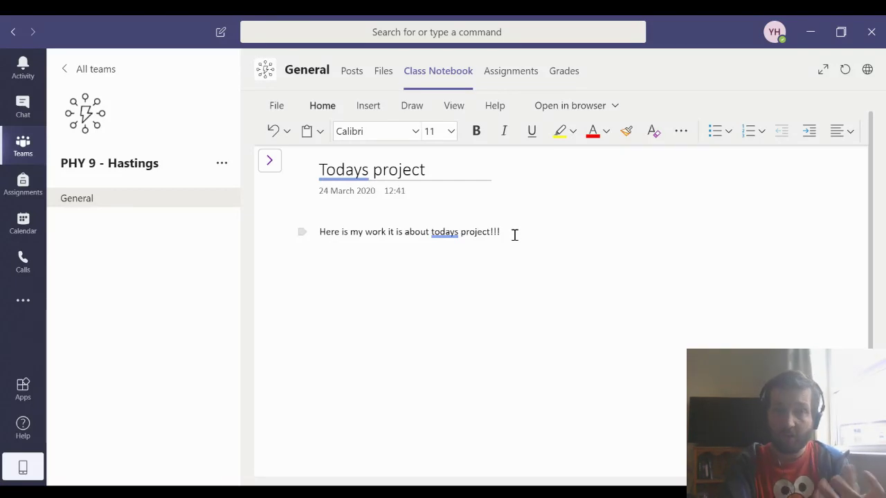
# - Copy a link to the Todays project page from its page options
pyautogui.click(274, 168)
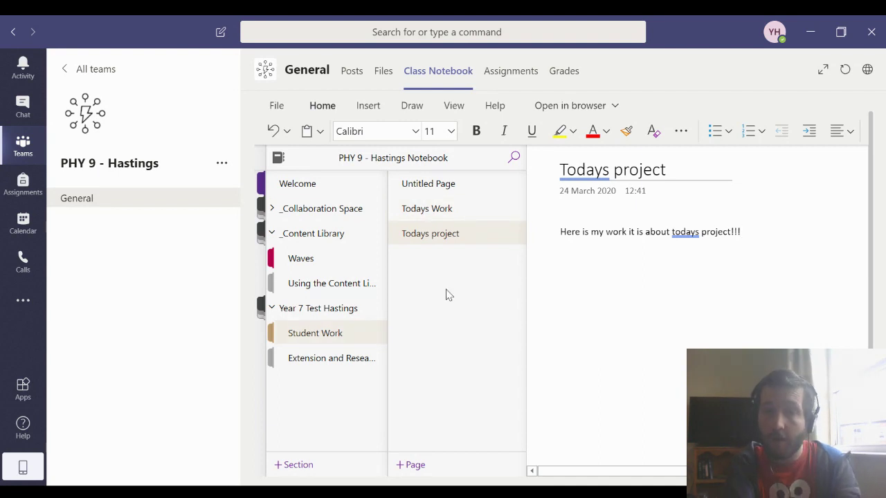
pyautogui.rightClick(448, 243)
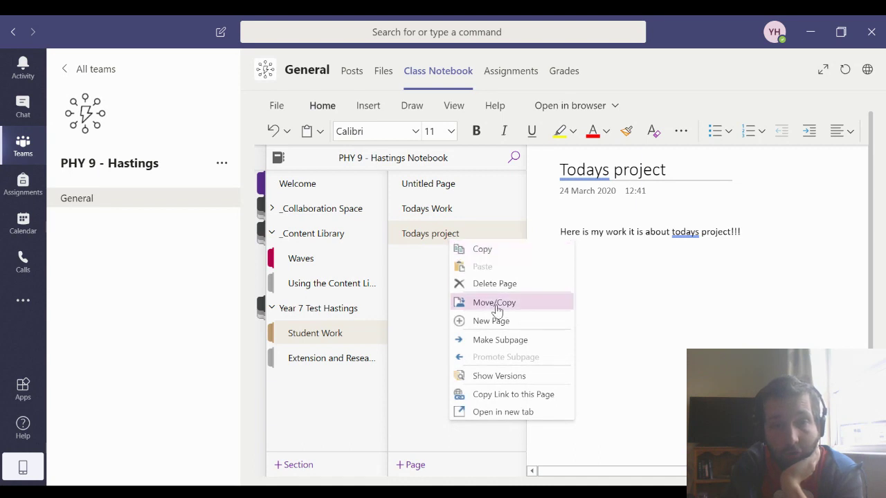
pyautogui.click(490, 394)
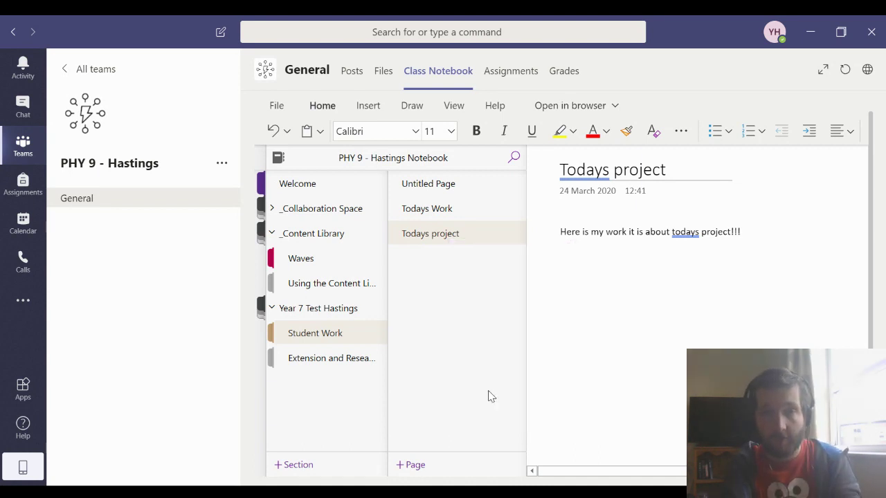
# - Open the Waves 3 assignment from Assignments and start adding work to it
pyautogui.click(519, 80)
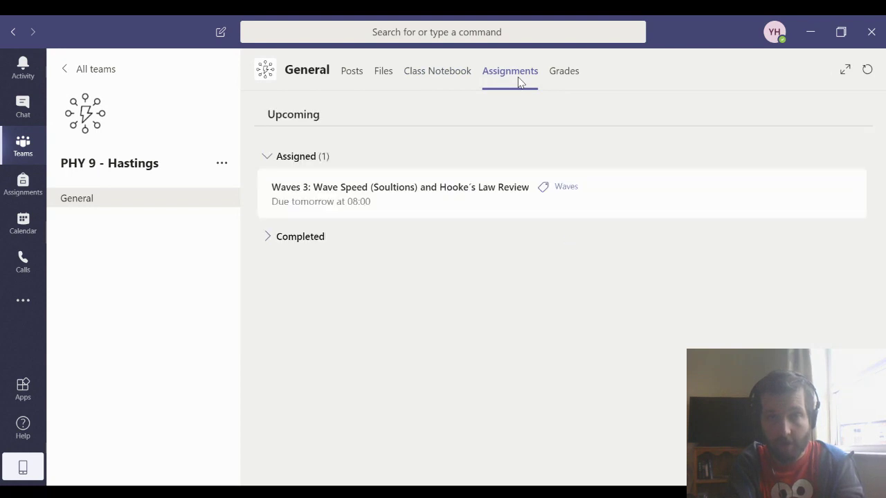
pyautogui.click(422, 187)
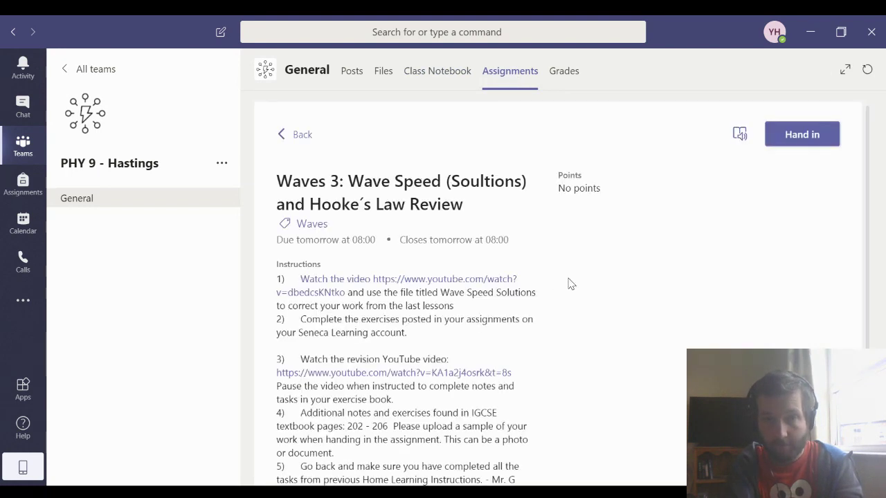
pyautogui.scroll(-3, 569, 283)
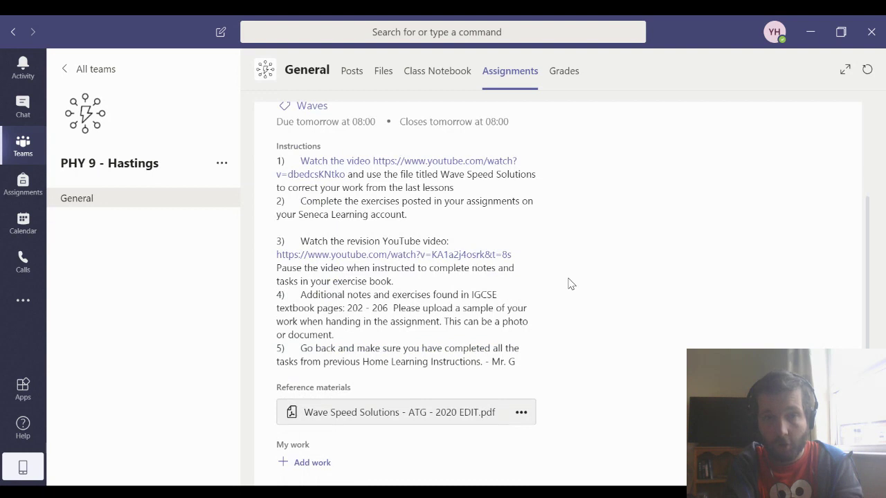
pyautogui.click(323, 464)
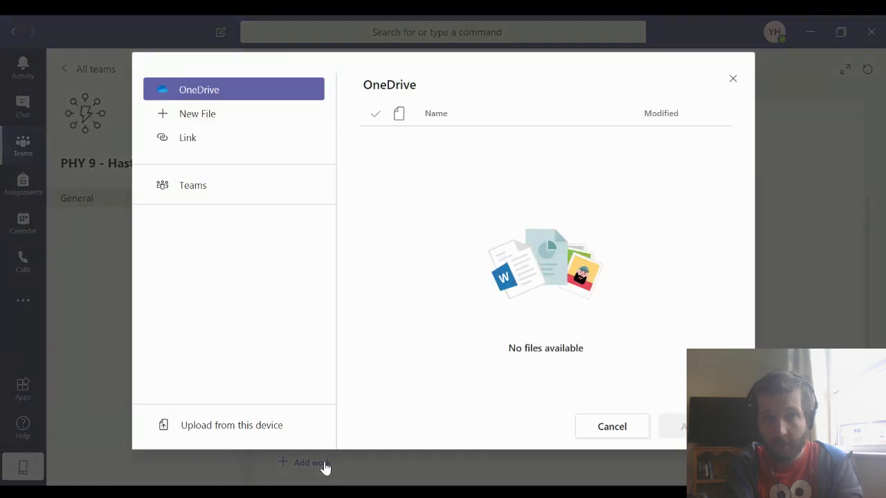
# - Attach the pasted notebook page link as 'A link to my work in notebook' and hand in Waves 3
pyautogui.click(217, 147)
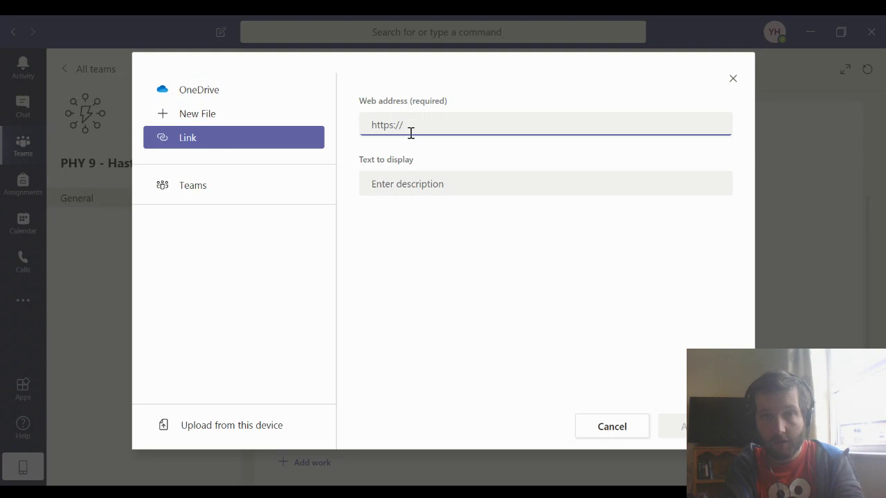
pyautogui.hotkey('ctrl', 'v')
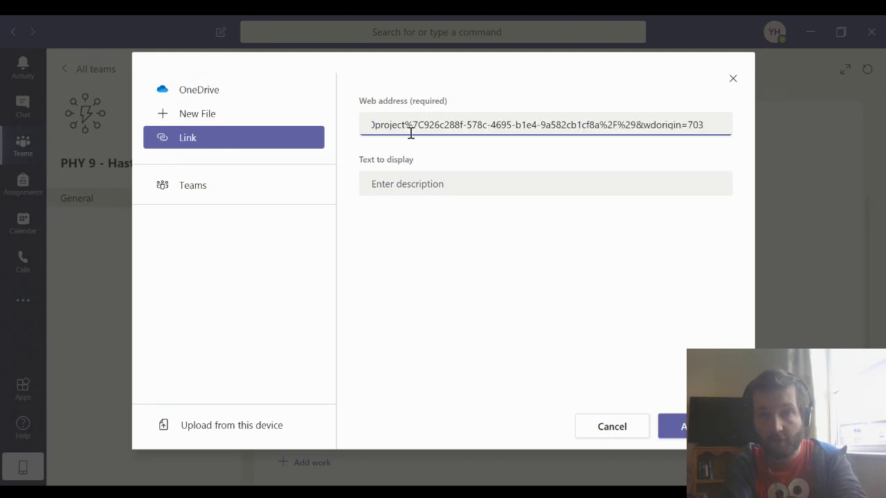
pyautogui.click(420, 184)
pyautogui.write('A link to my')
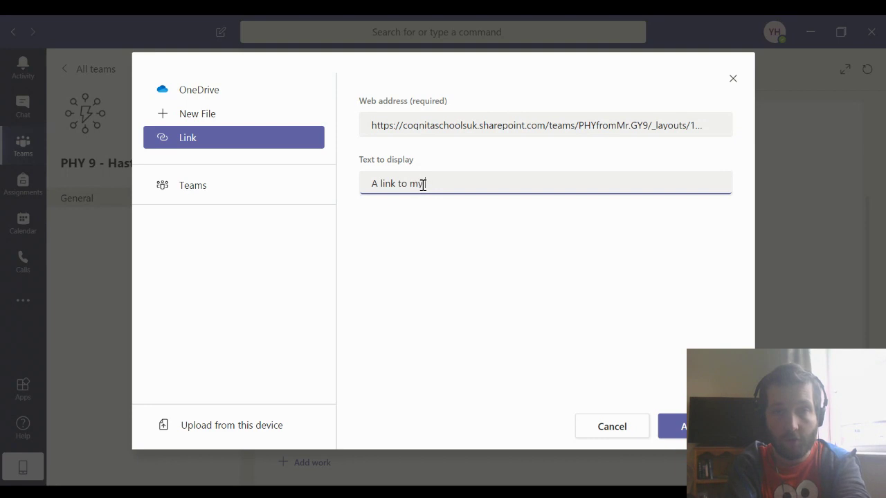
pyautogui.write(' work in notebook')
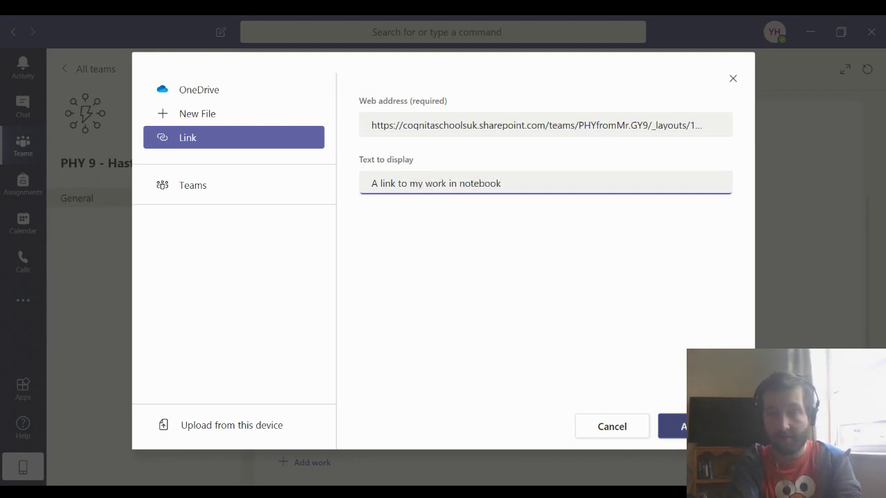
pyautogui.click(671, 426)
pyautogui.scroll(2, 558, 293)
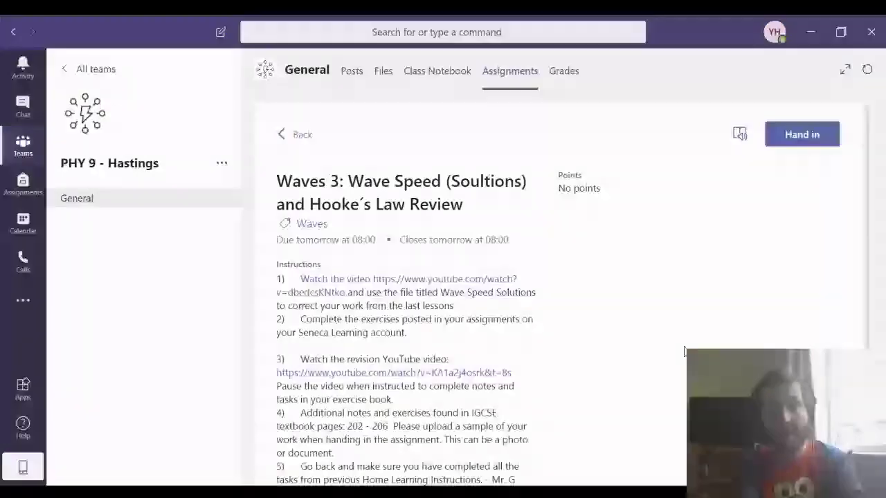
pyautogui.click(807, 137)
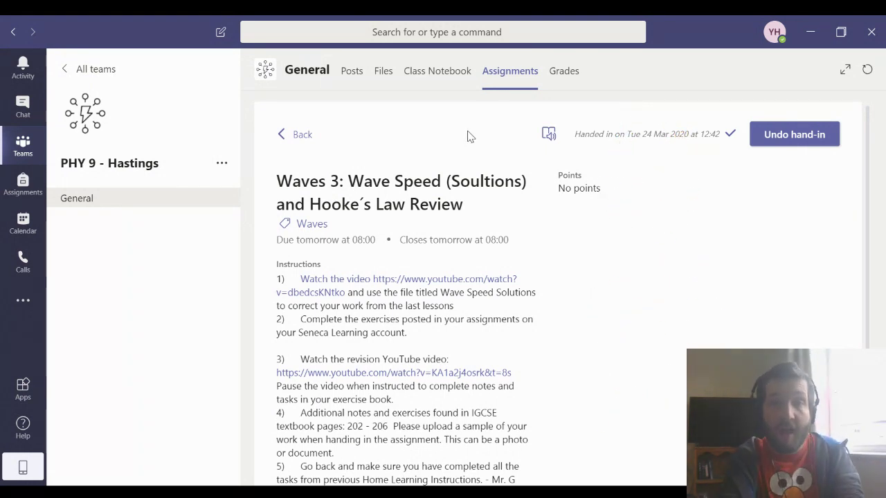
# - Return to the Class Notebook and expand _Content Library in its section list
pyautogui.click(442, 75)
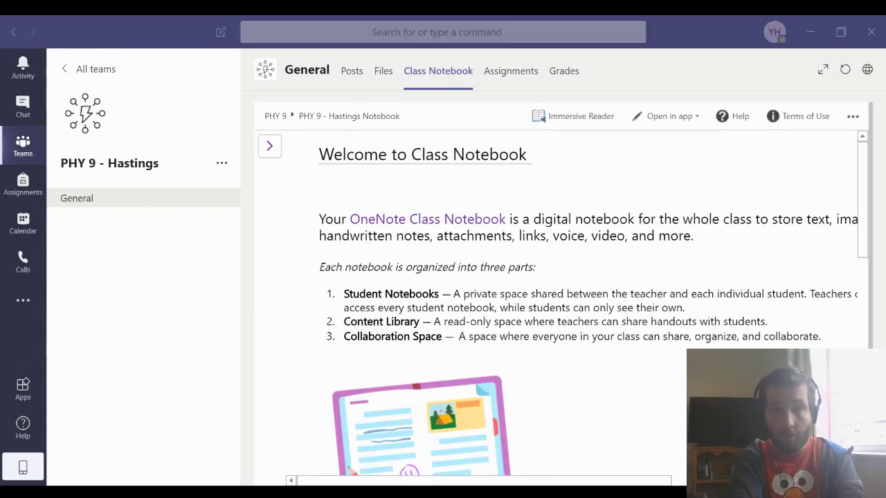
pyautogui.click(527, 327)
pyautogui.click(271, 149)
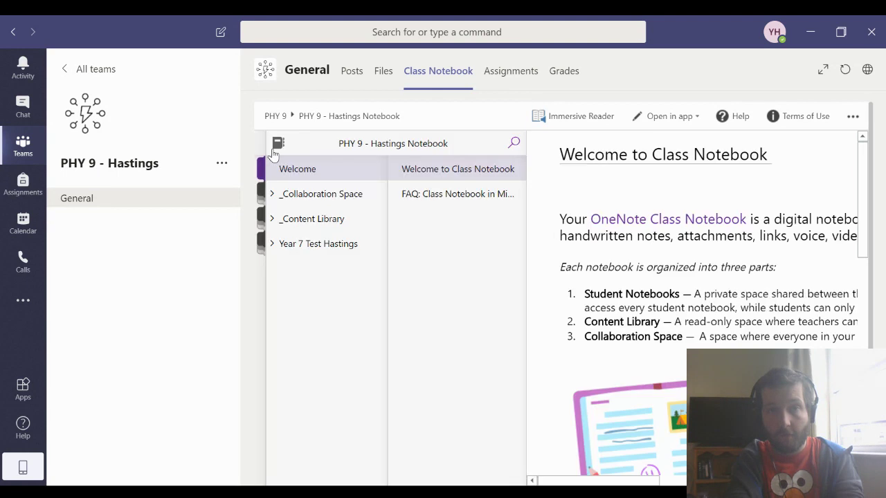
pyautogui.click(315, 234)
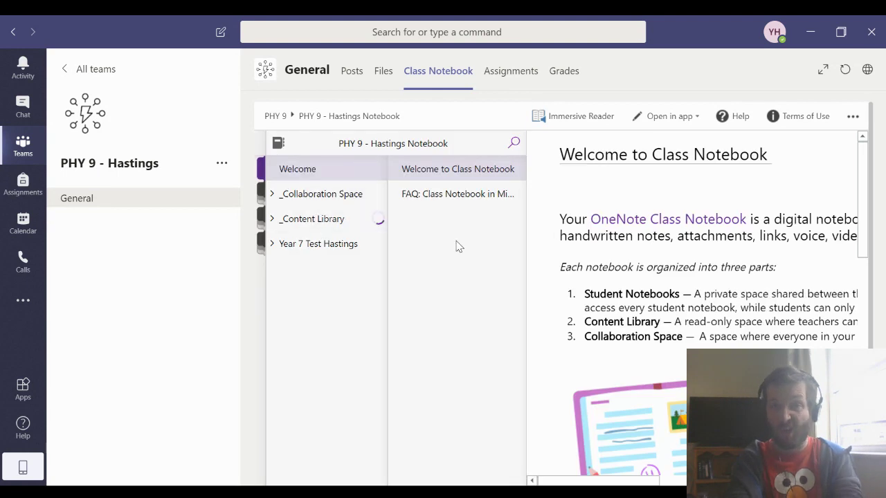